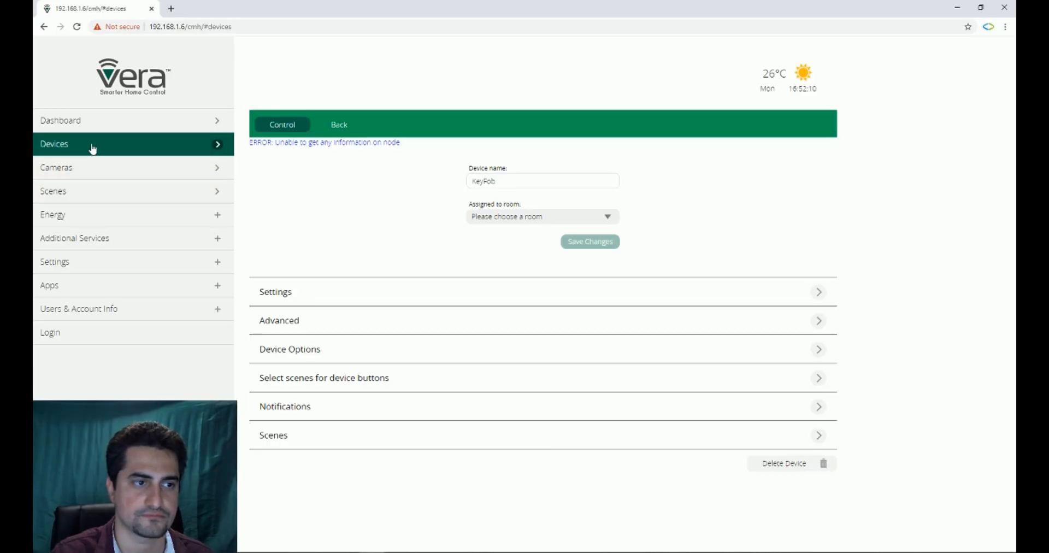
Step: Delete the existing KeyFob device from the No Room group without going through the unpairing process
click(90, 149)
scroll(750, 247, down, 1)
scroll(765, 284, down, 2)
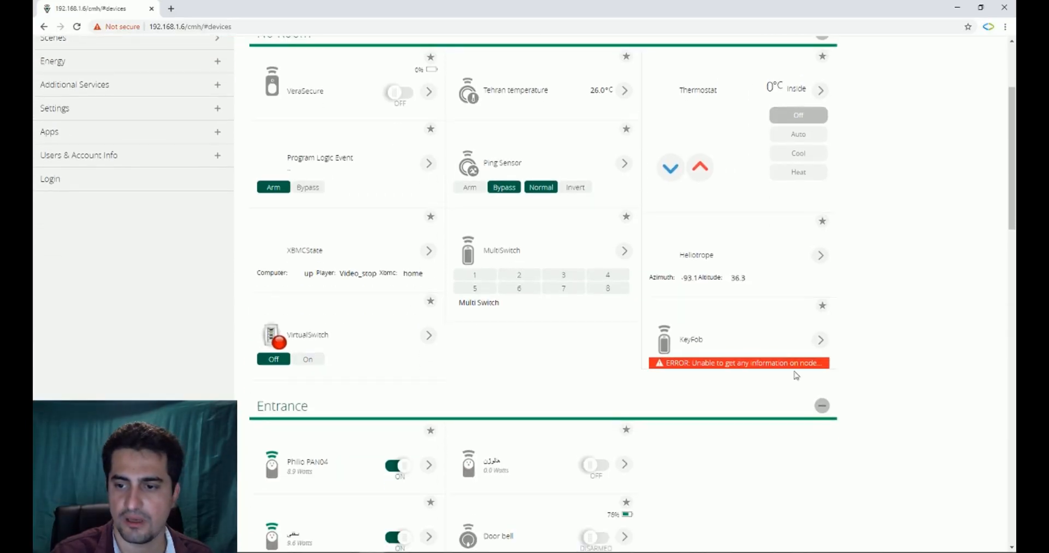
click(819, 337)
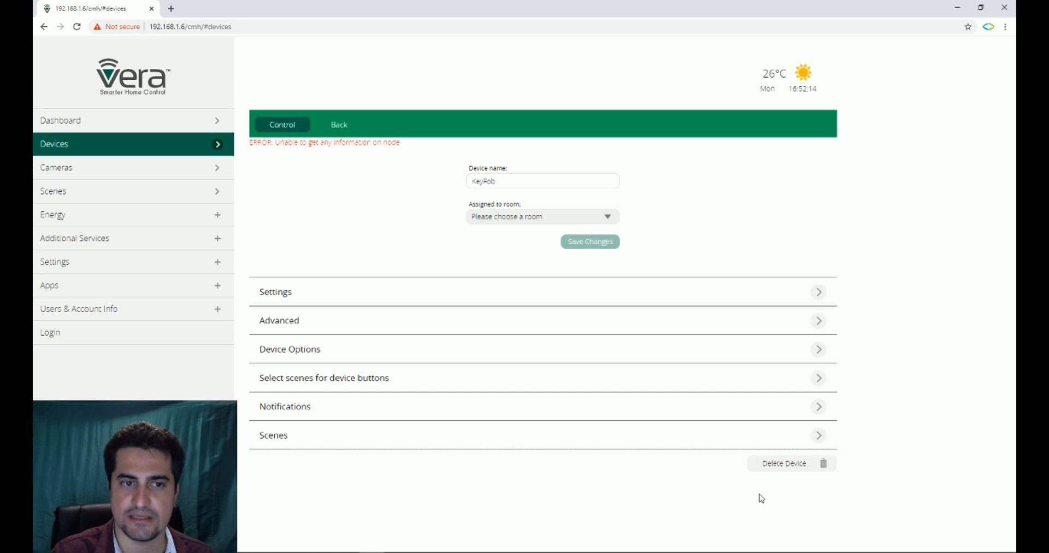
click(789, 468)
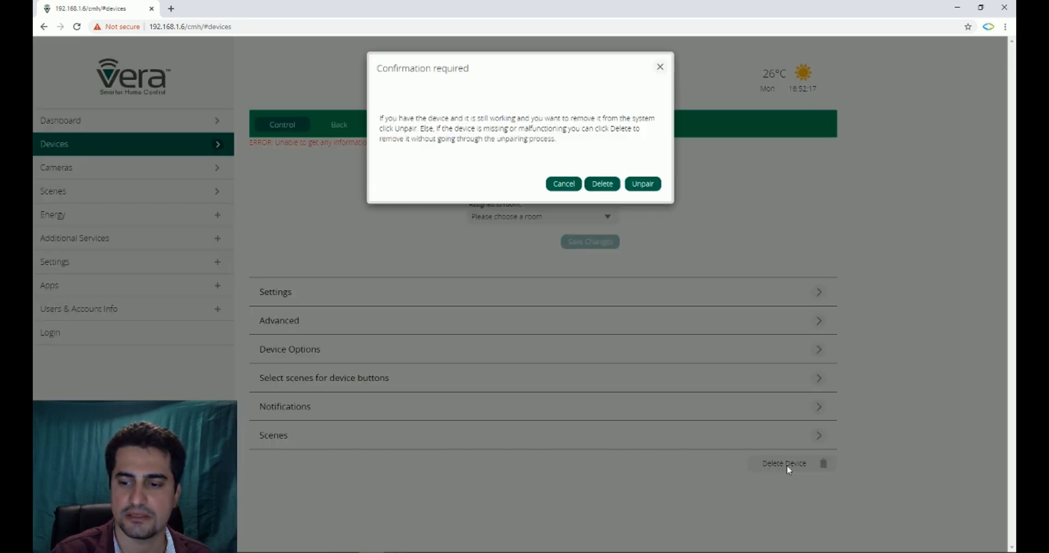
click(603, 184)
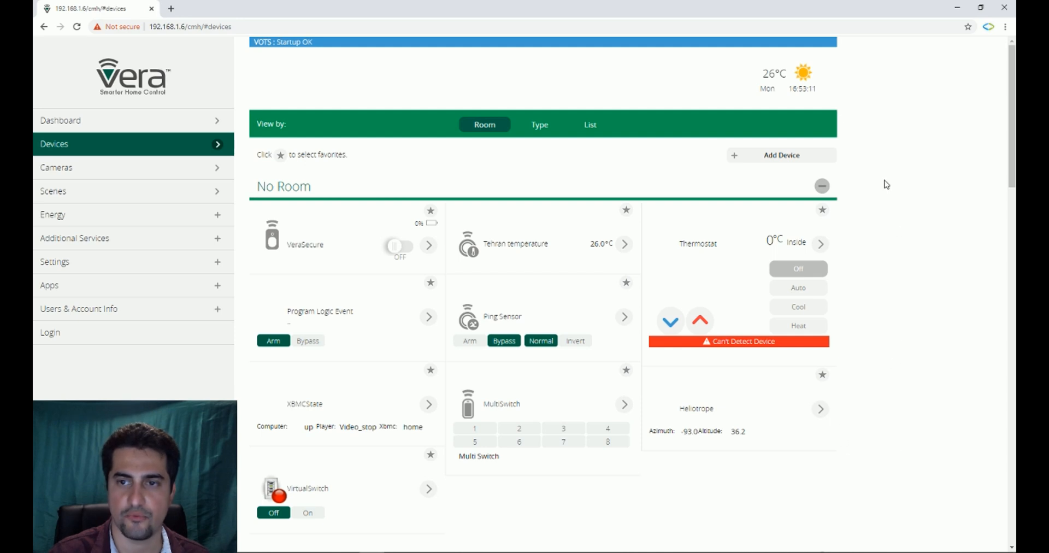
Step: Add a new generic Z-Wave device and run the pairing with the controller
click(767, 162)
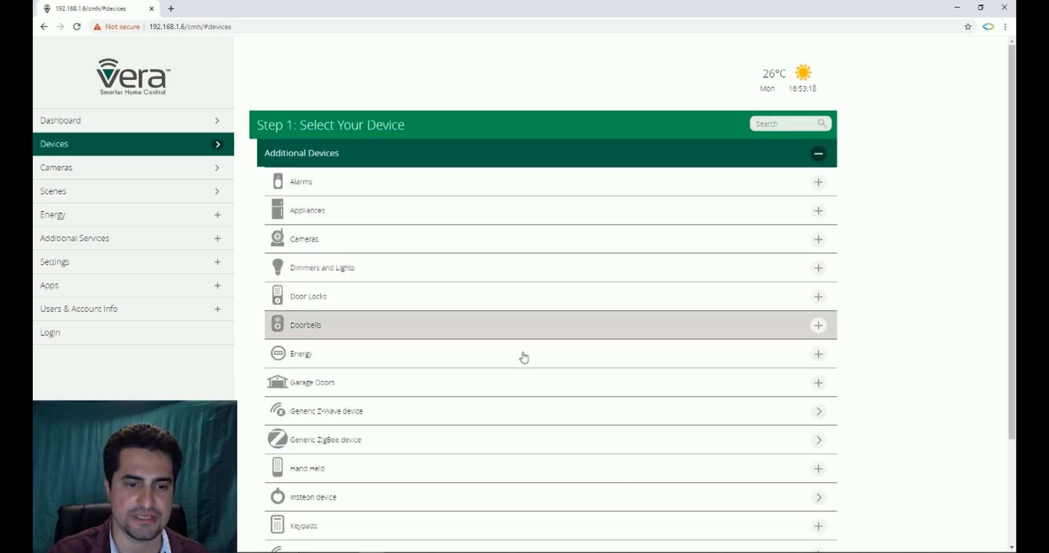
click(499, 410)
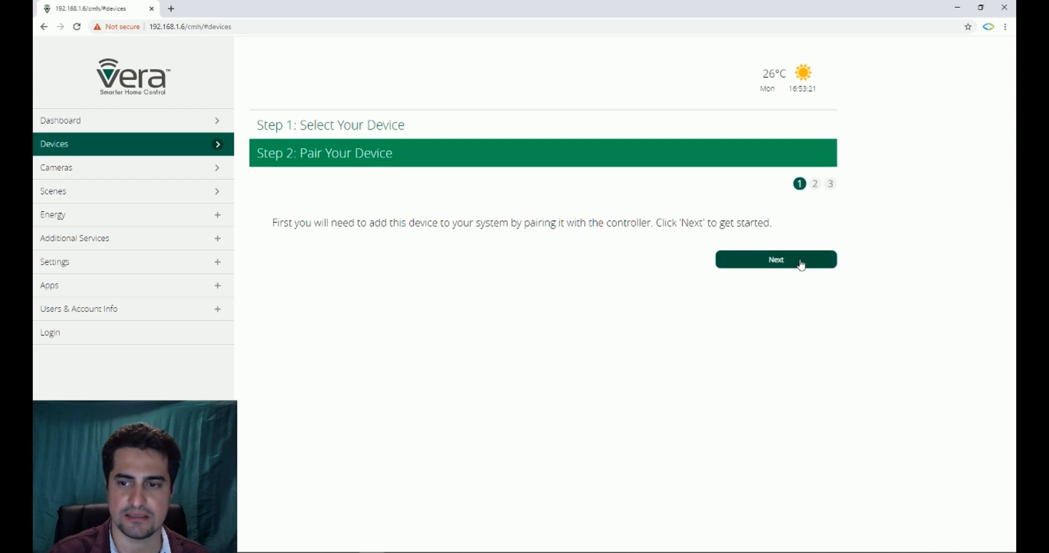
click(801, 264)
click(800, 264)
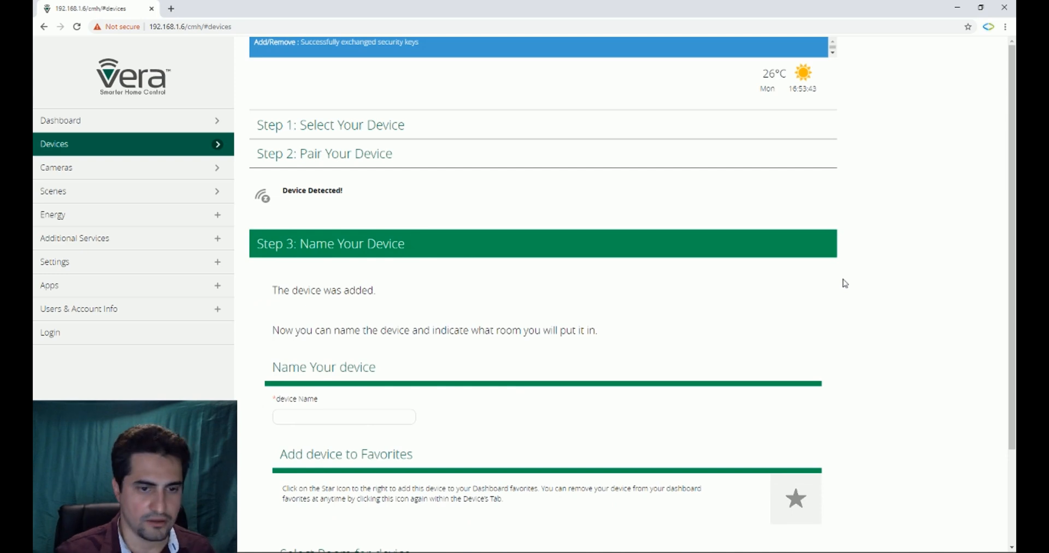
Step: Name the newly paired device KeyFob and finish adding it
click(371, 418)
text(K)
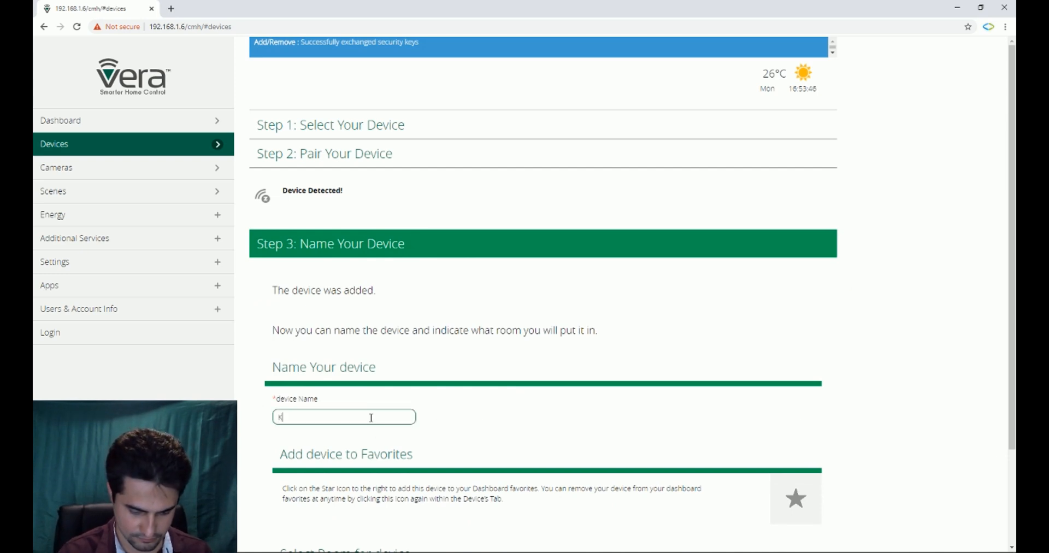
text(eyFob)
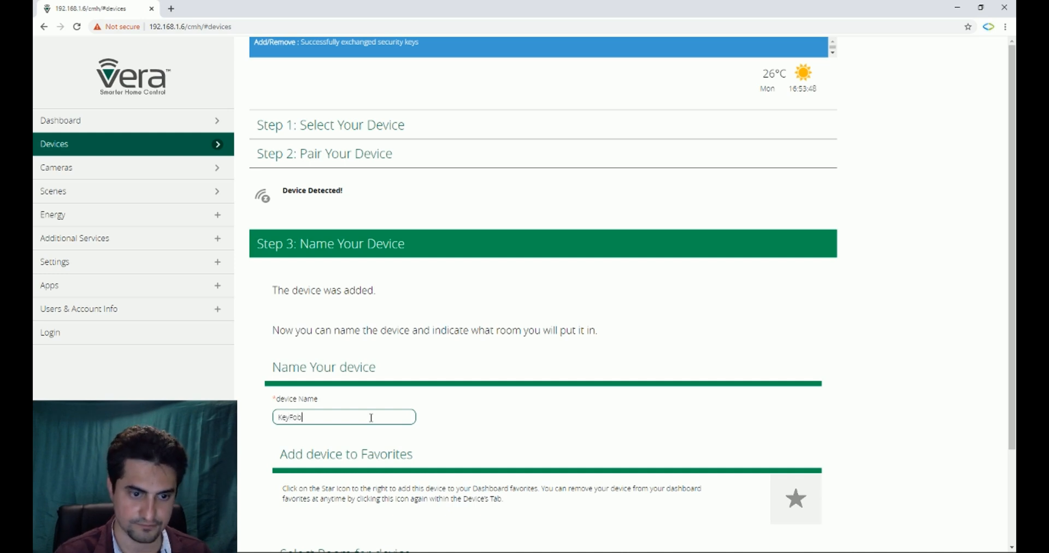
scroll(457, 423, down, 2)
click(650, 540)
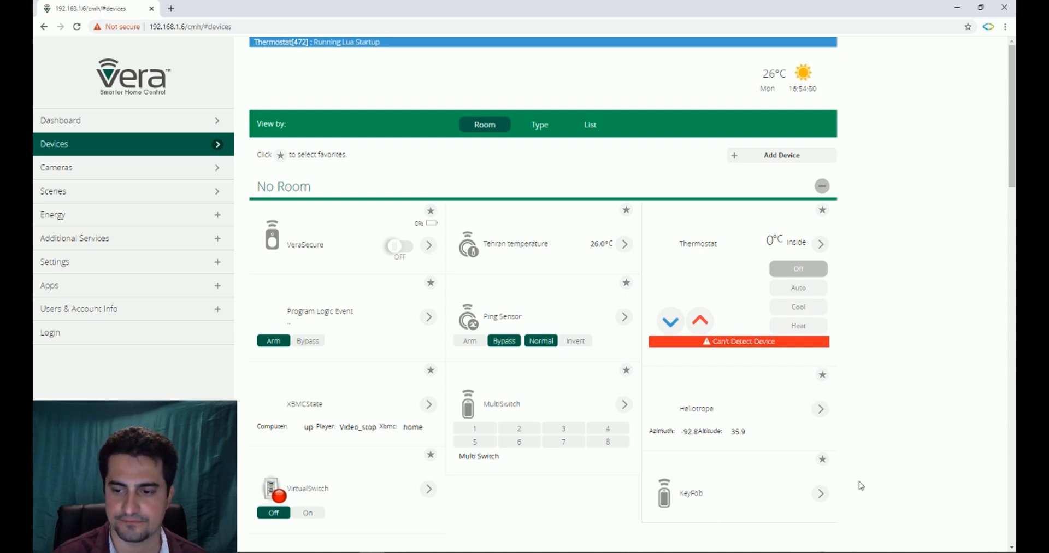
Step: In the KeyFob's scene selection for device buttons, set Tap Square to the Away mode
click(821, 494)
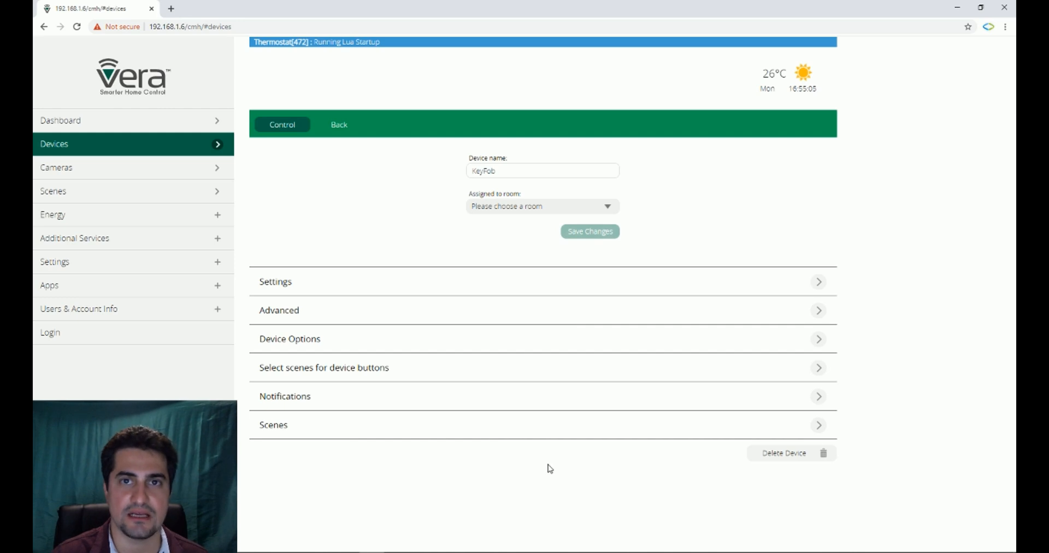
click(313, 374)
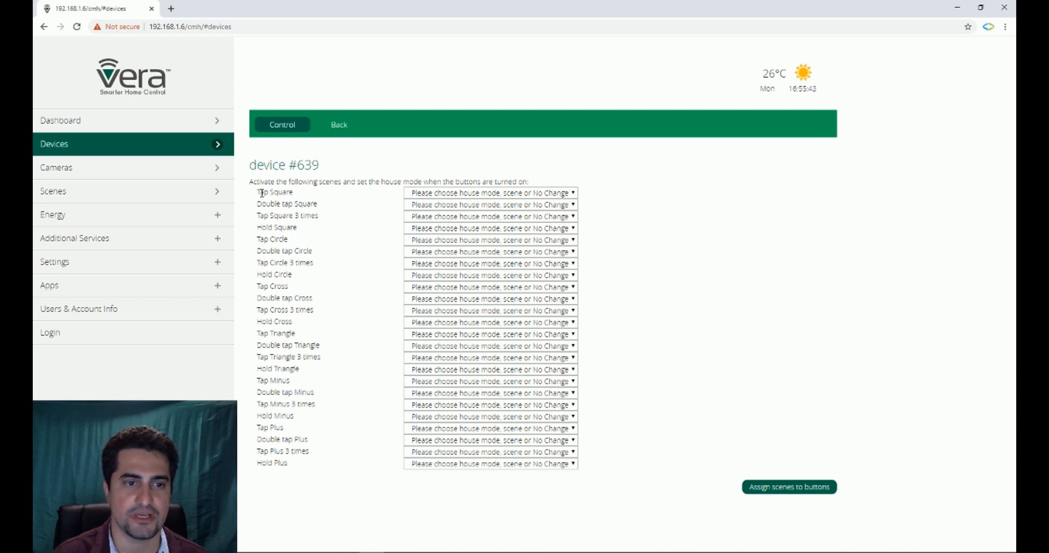
click(488, 196)
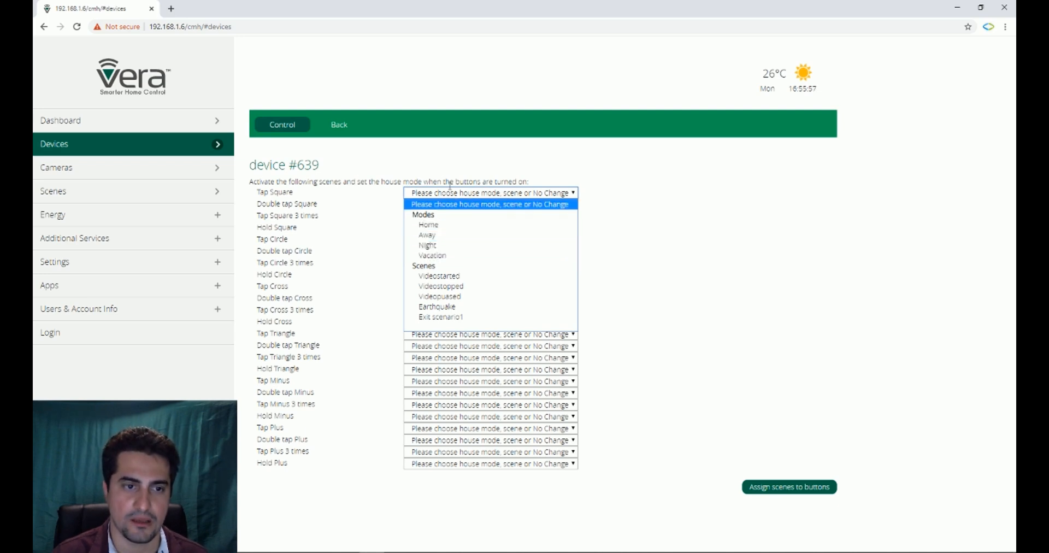
click(436, 151)
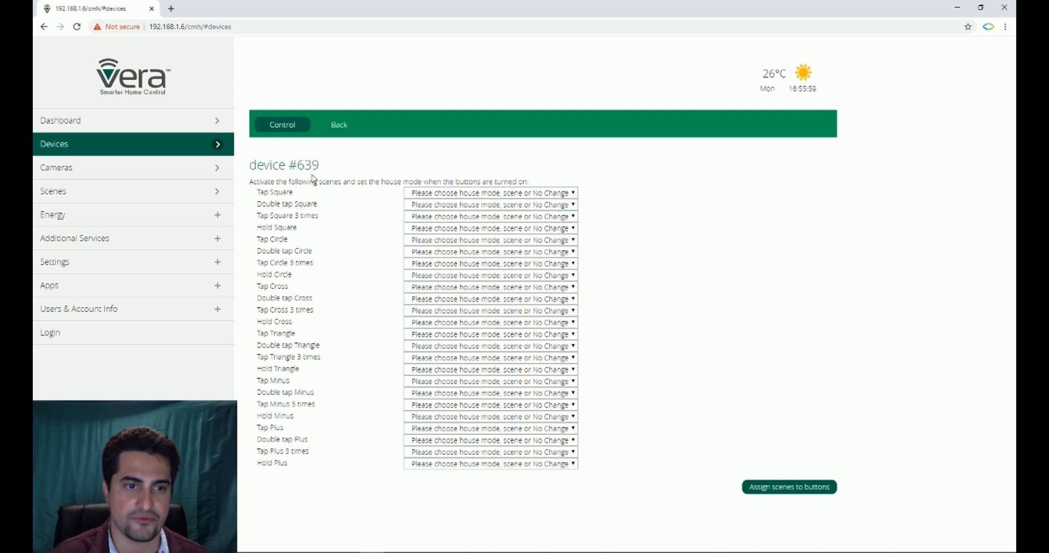
click(436, 192)
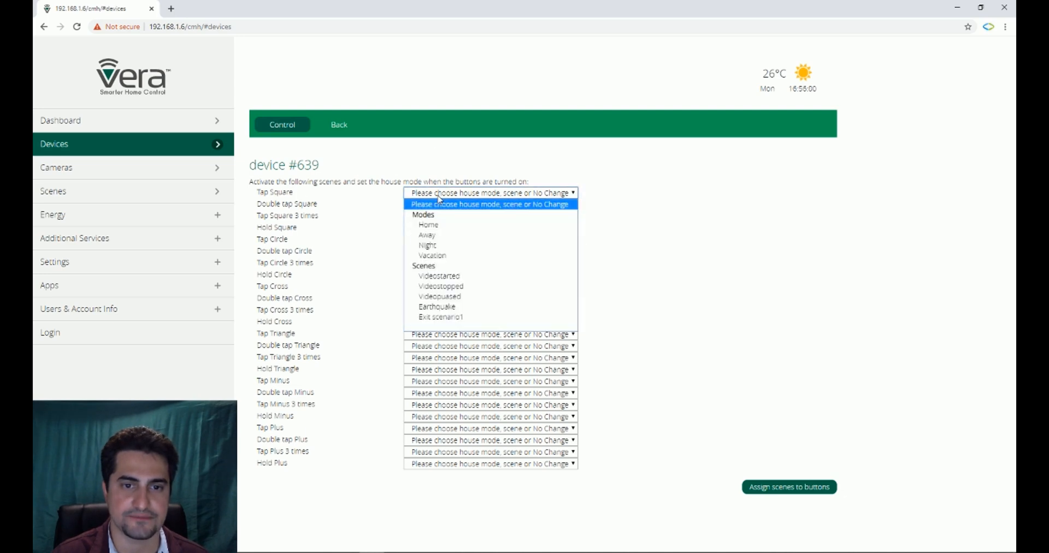
click(437, 237)
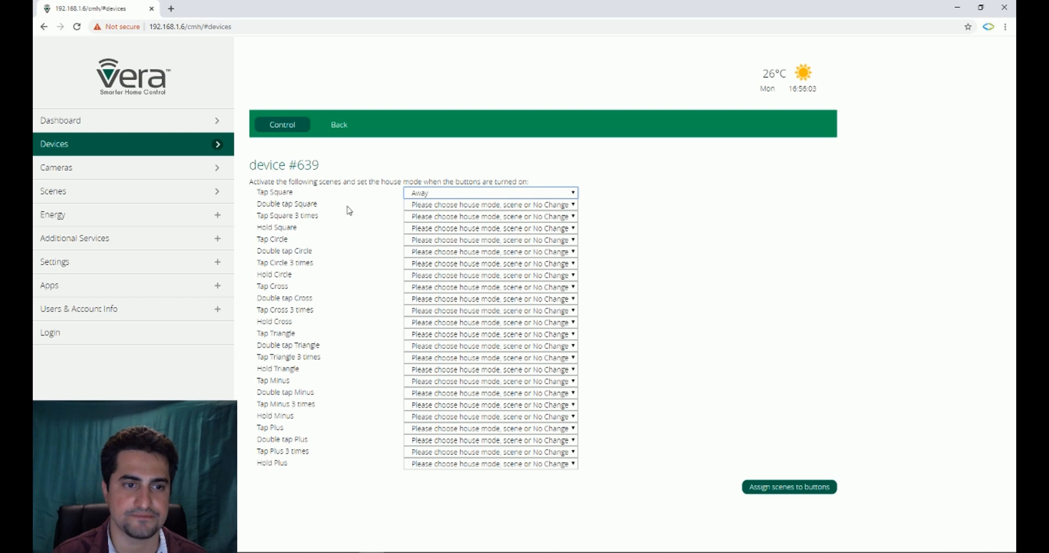
Step: Set Double tap Square to the Home mode and assign the scenes to the KeyFob's buttons
click(513, 205)
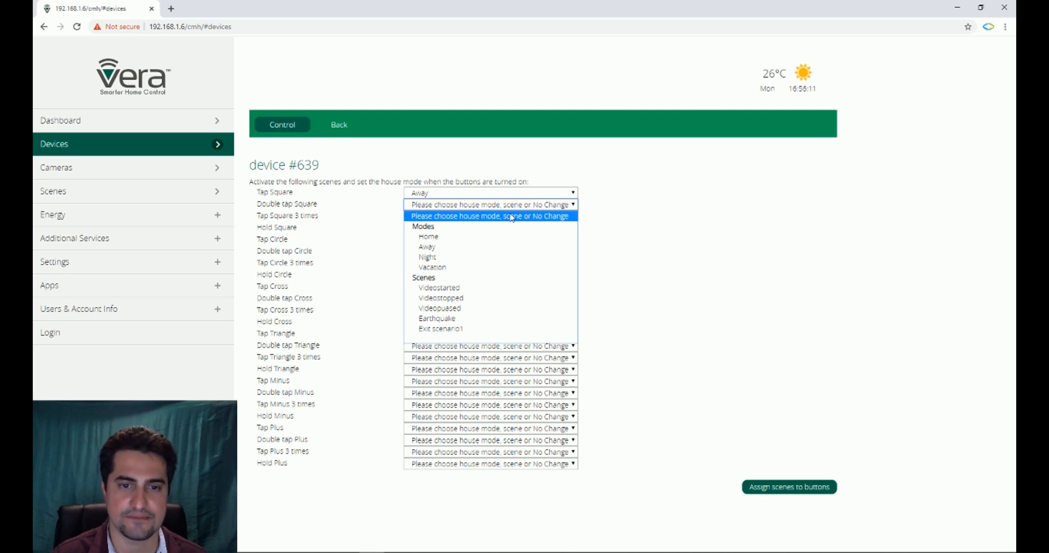
click(458, 236)
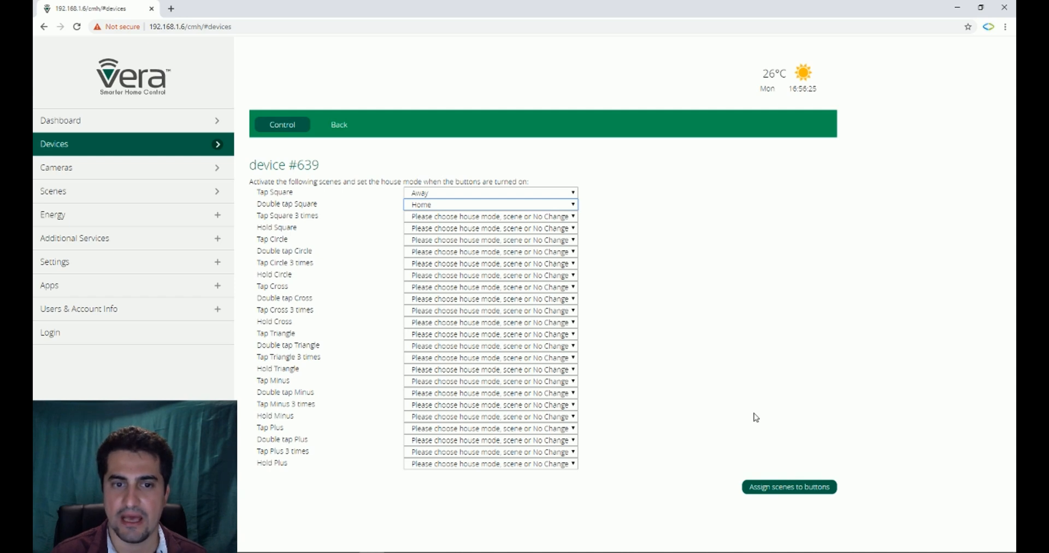
click(792, 491)
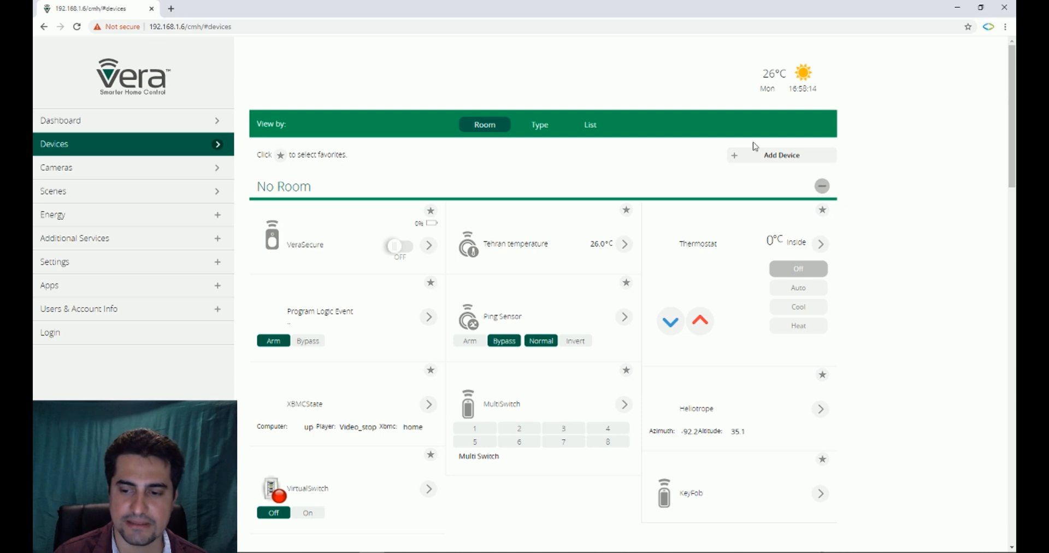
Step: In the KeyFob's device options, set Automatically configure to No, save the wakeup interval, and return to the device list
scroll(757, 185, down, 3)
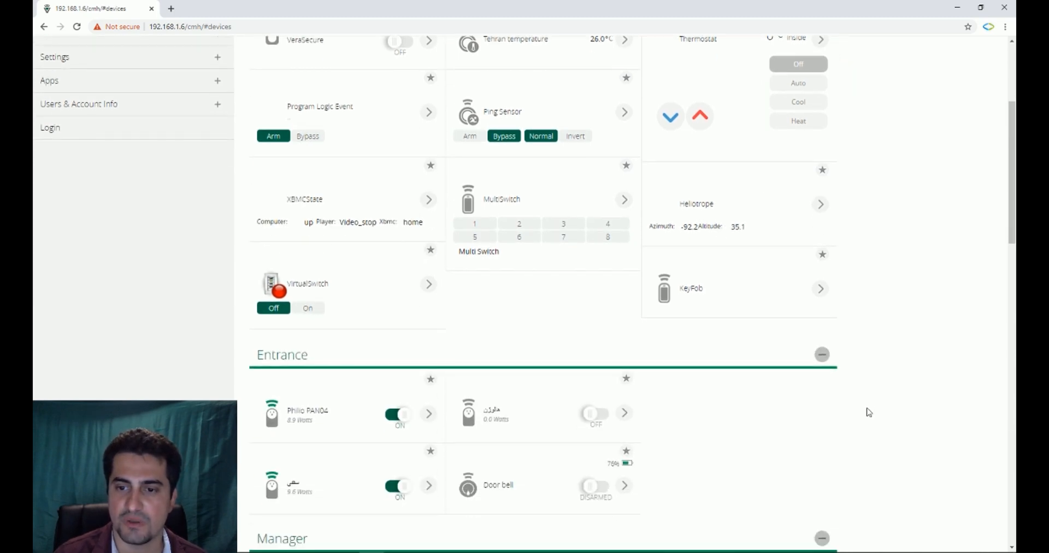
click(819, 289)
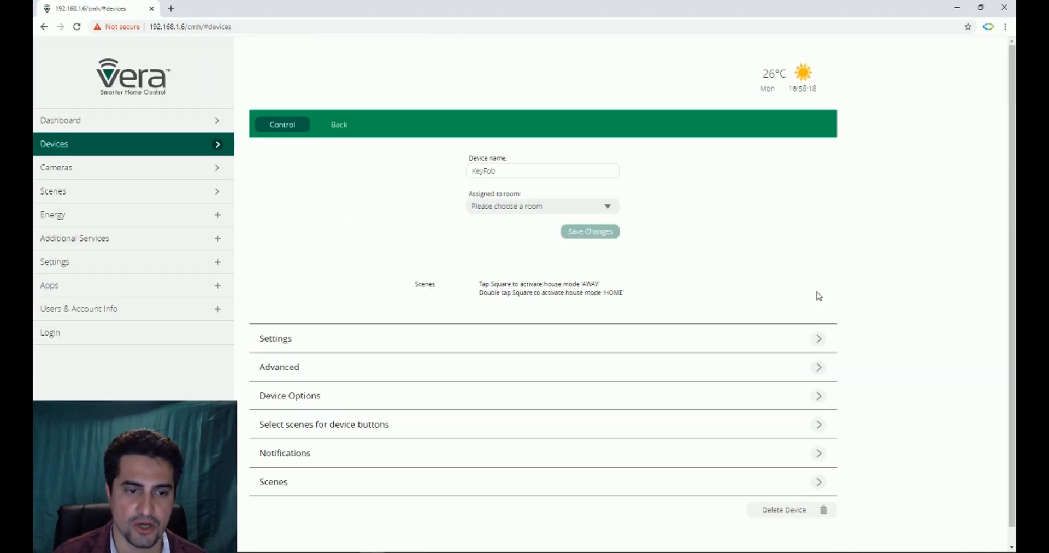
click(287, 344)
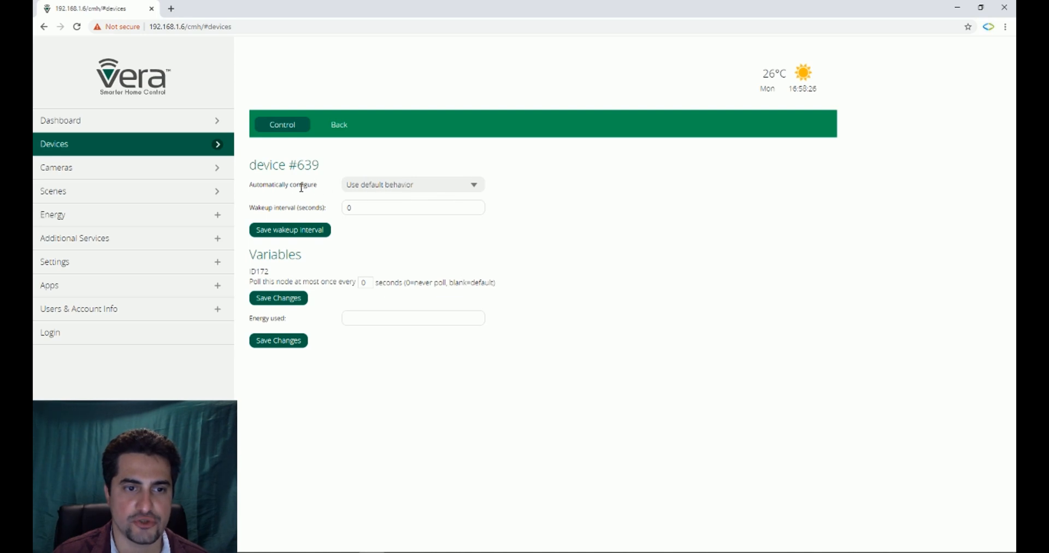
click(365, 186)
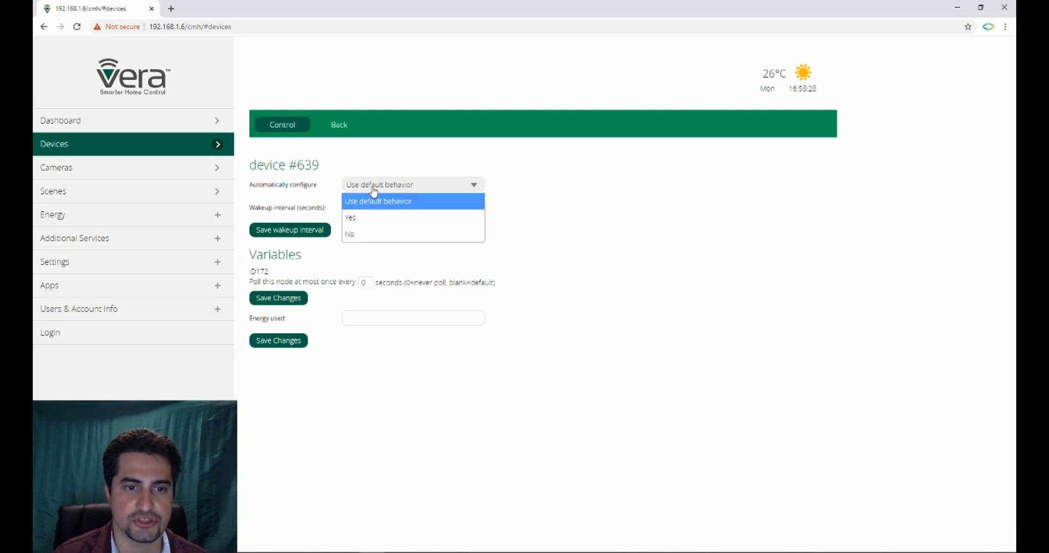
click(360, 234)
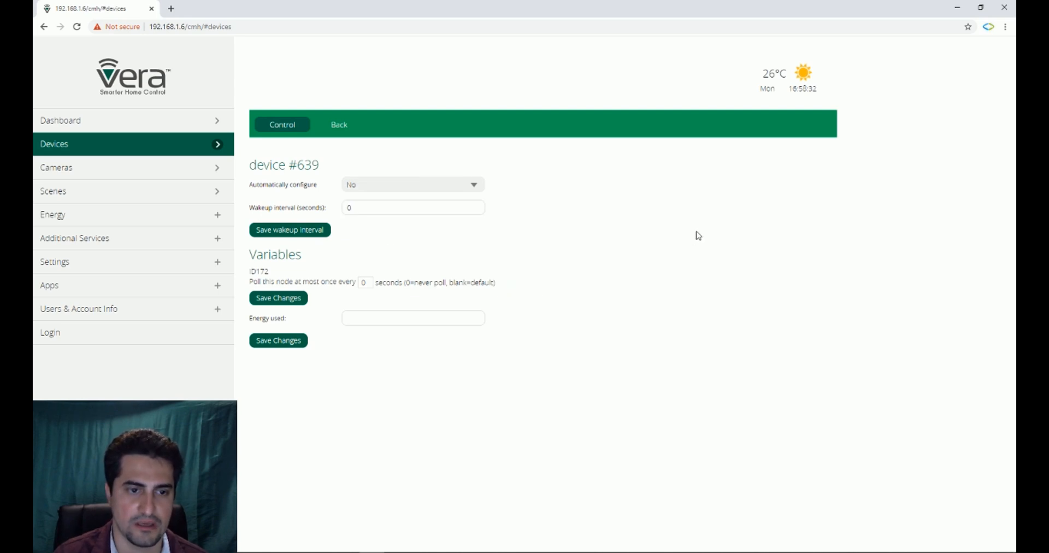
click(314, 234)
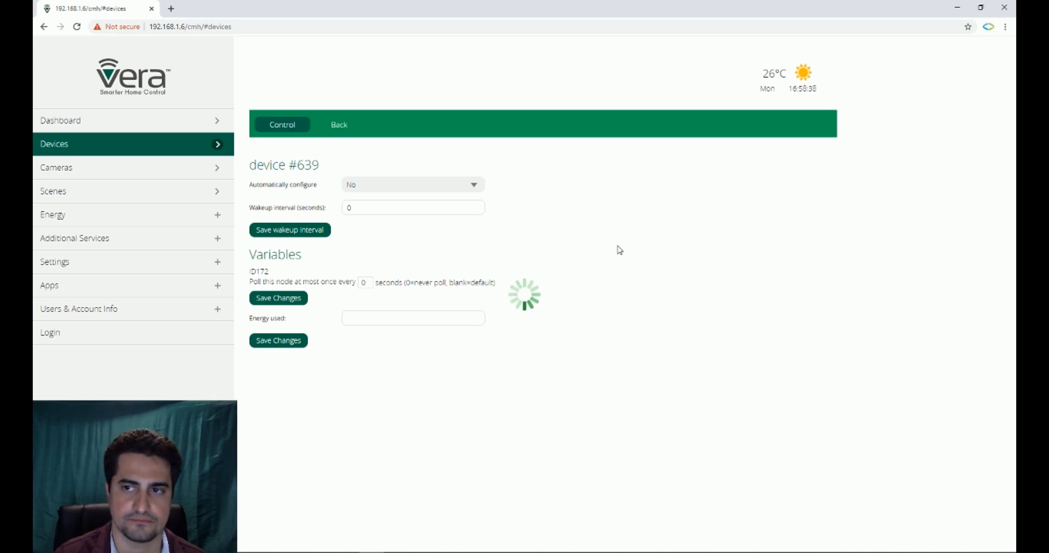
click(340, 125)
Step: Run the configure node right now command from the KeyFob's advanced settings and return to the device list
scroll(356, 169, up, 7)
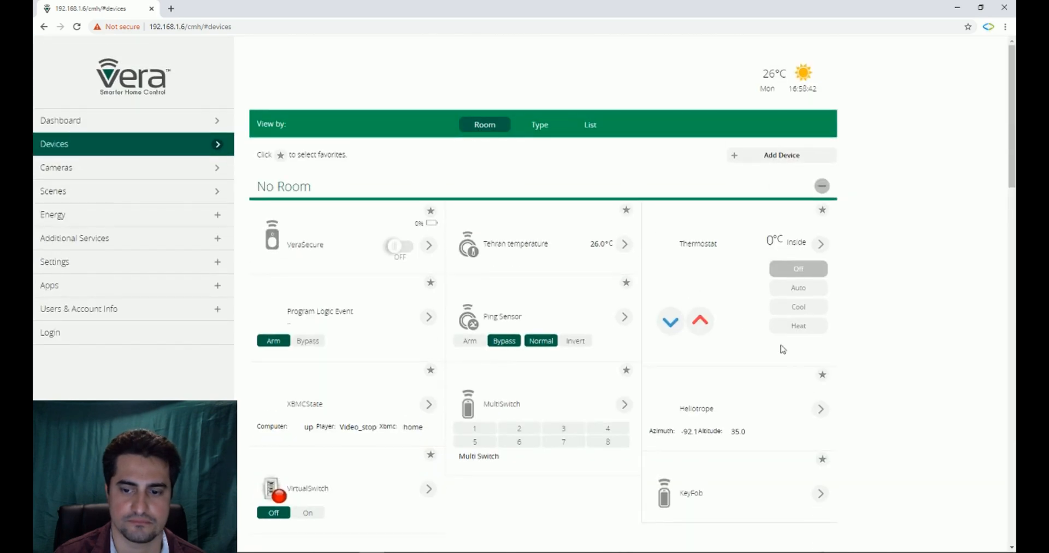
scroll(765, 355, down, 1)
click(819, 441)
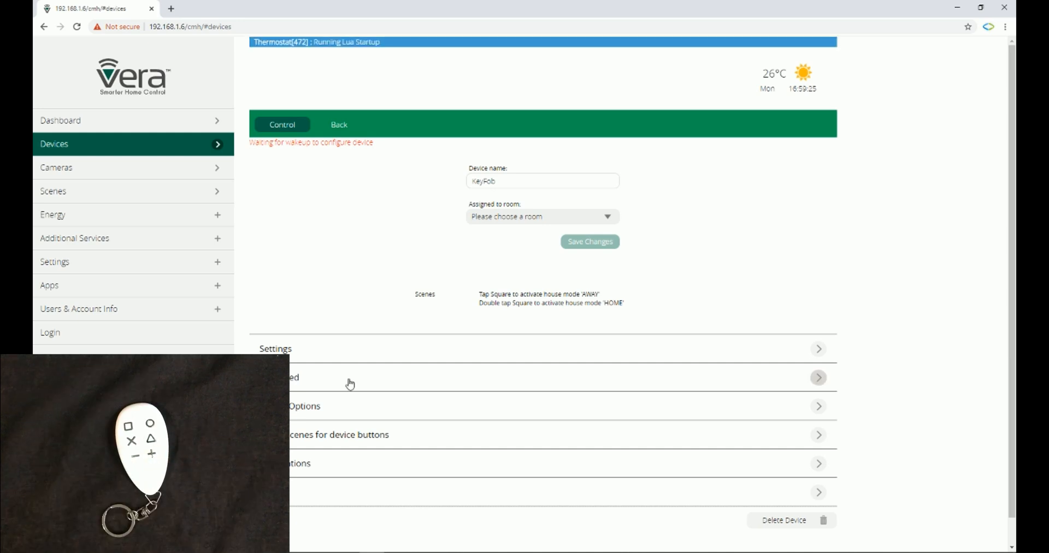
click(350, 385)
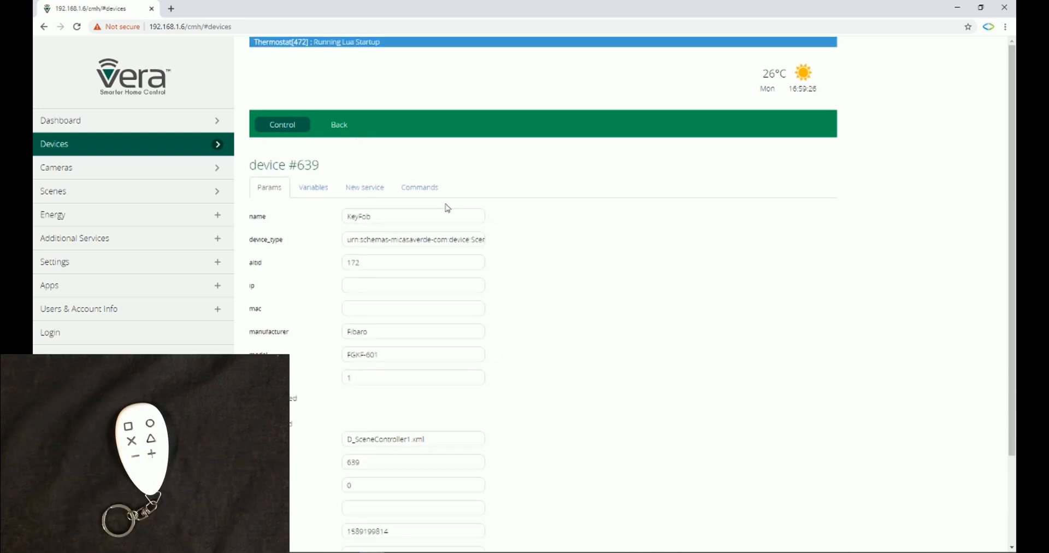
click(429, 188)
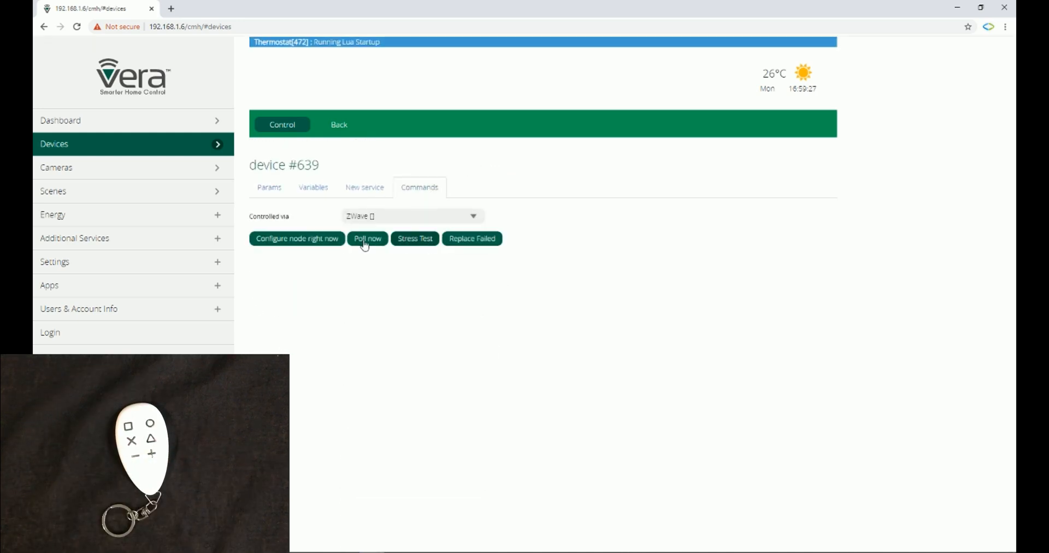
click(302, 241)
click(655, 145)
click(343, 127)
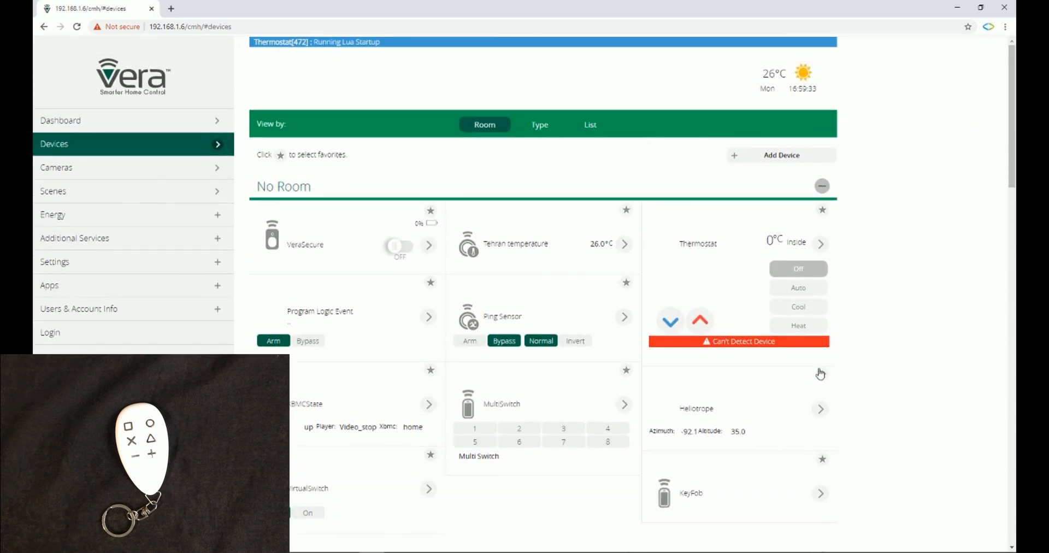
Step: In the KeyFob's scene selection for device buttons, set Tap Square to Vacation and Double tap Square to Away
click(816, 488)
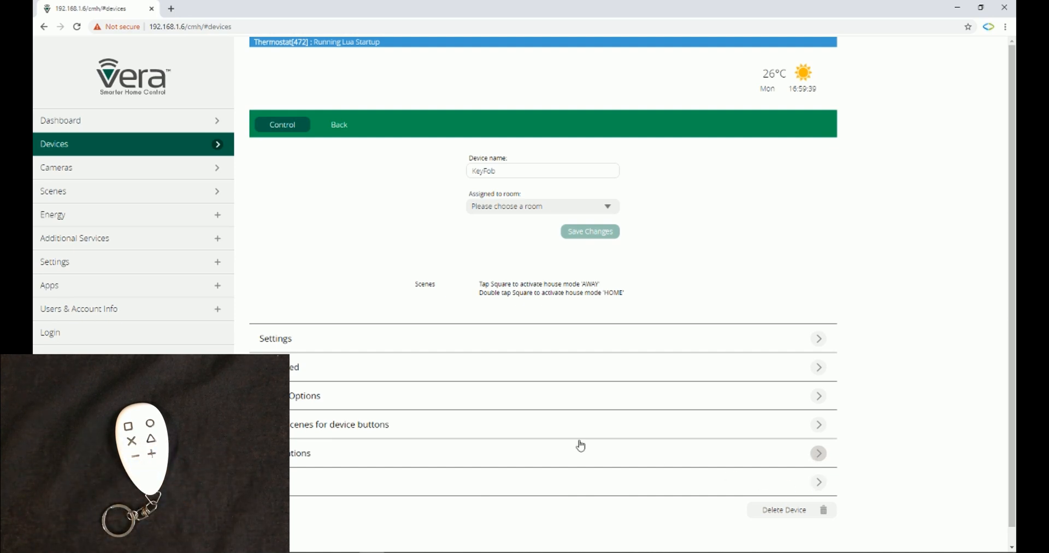
scroll(402, 238, down, 1)
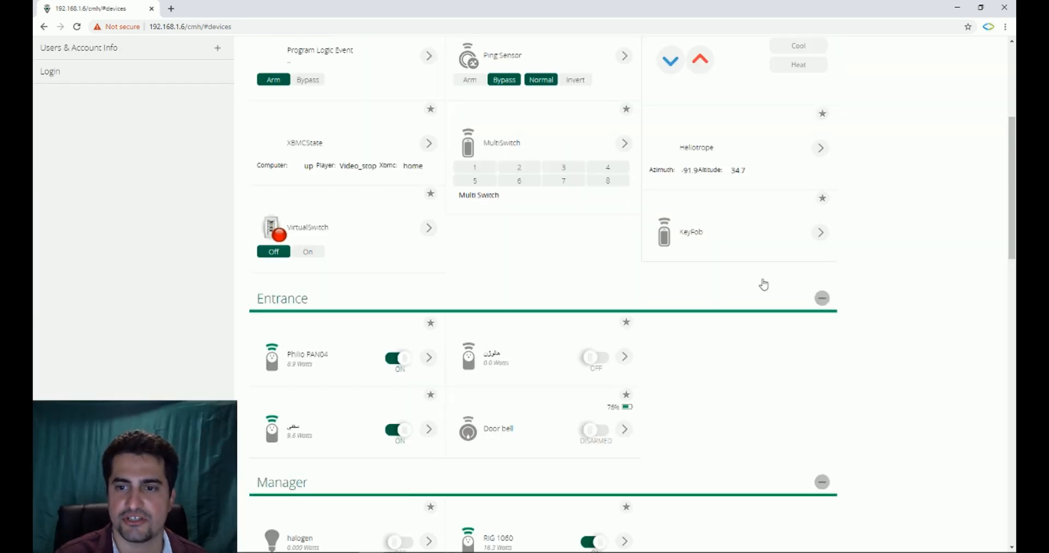
click(821, 234)
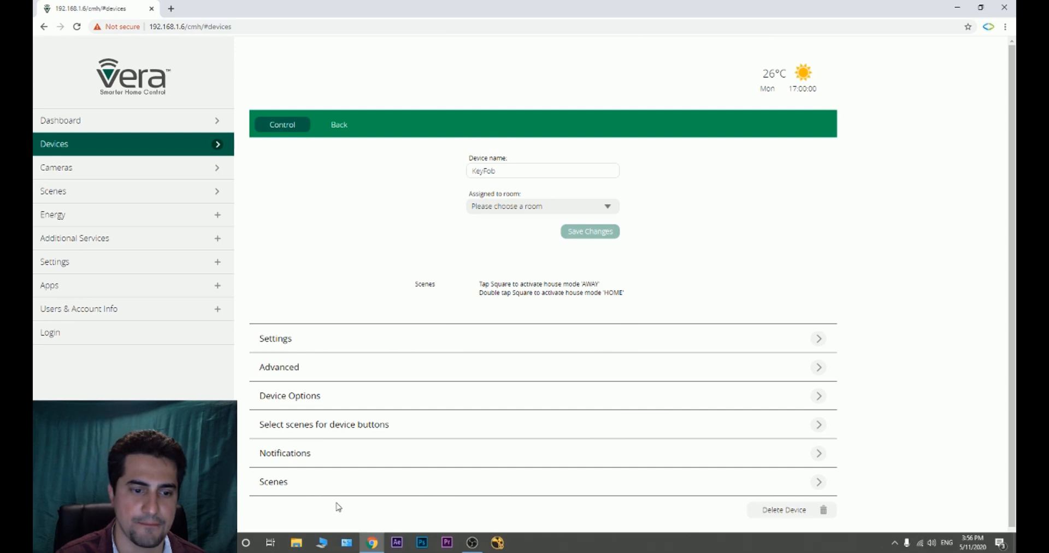
click(316, 432)
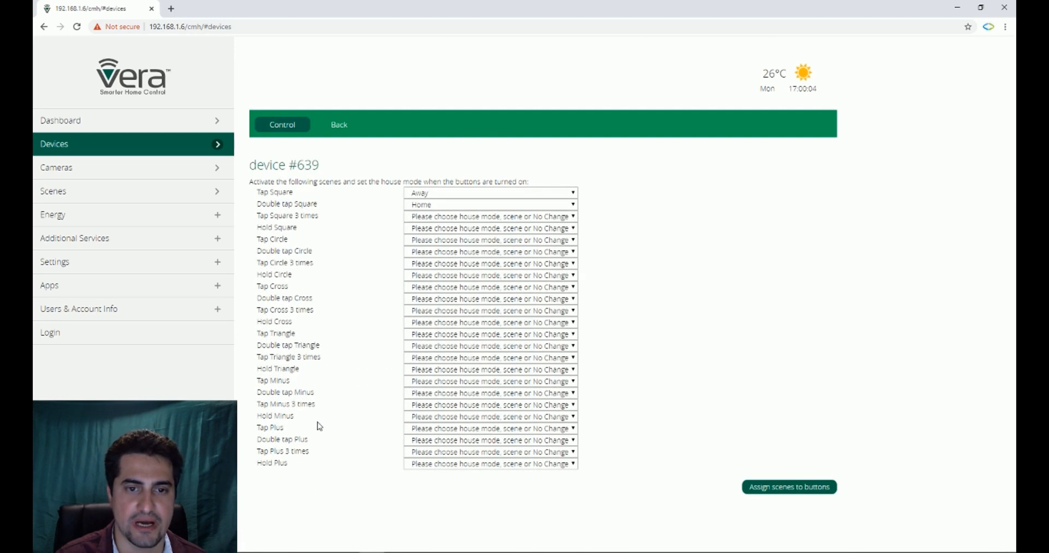
click(437, 197)
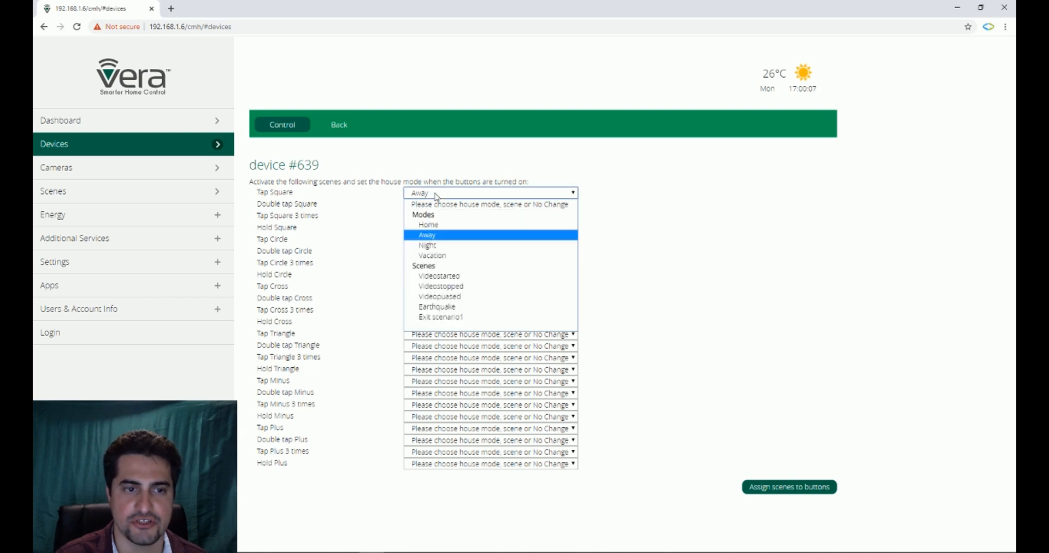
click(434, 255)
click(437, 204)
click(438, 249)
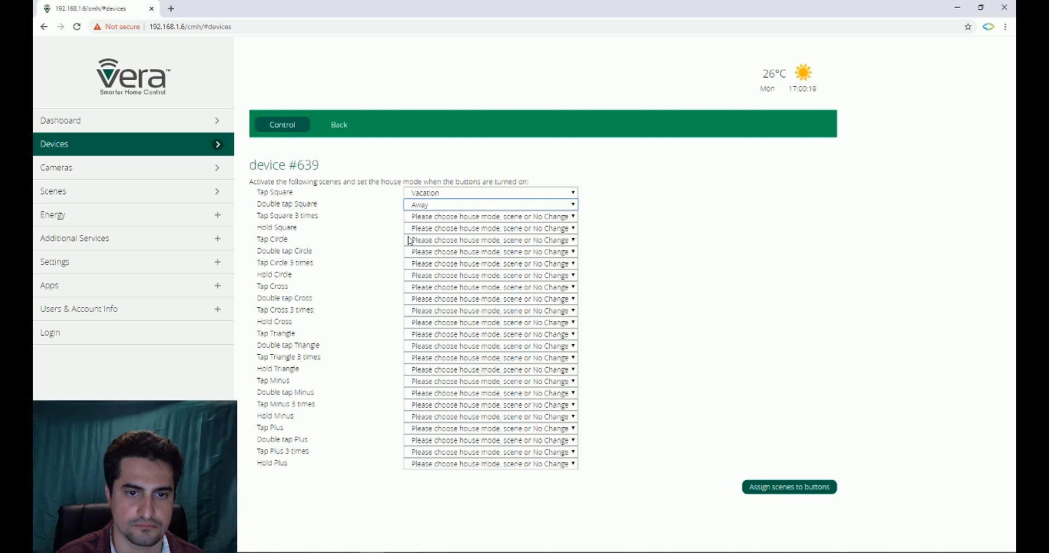
Step: Set Tap Circle to the Home mode and assign the scenes to the KeyFob's buttons
click(432, 241)
click(434, 272)
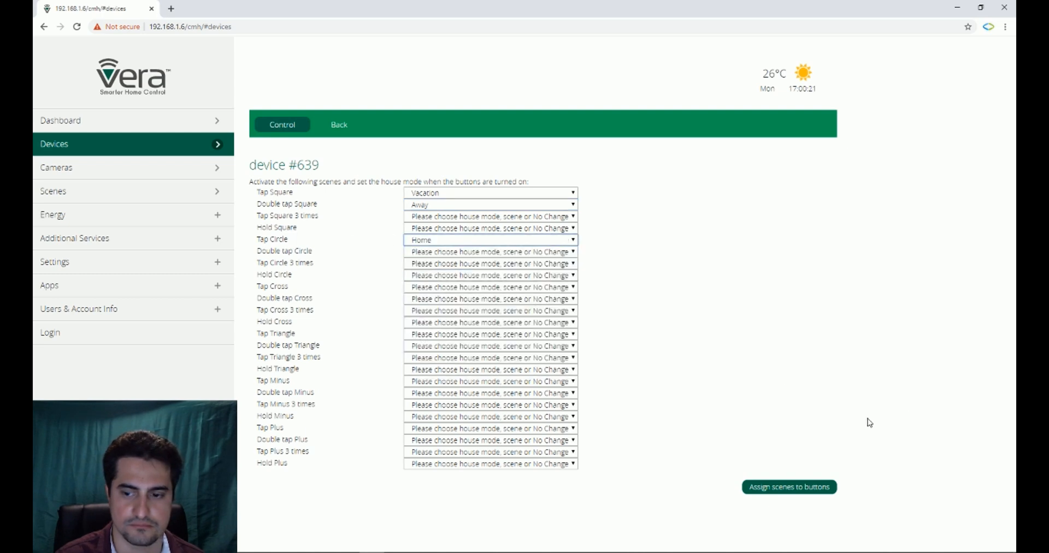
click(793, 486)
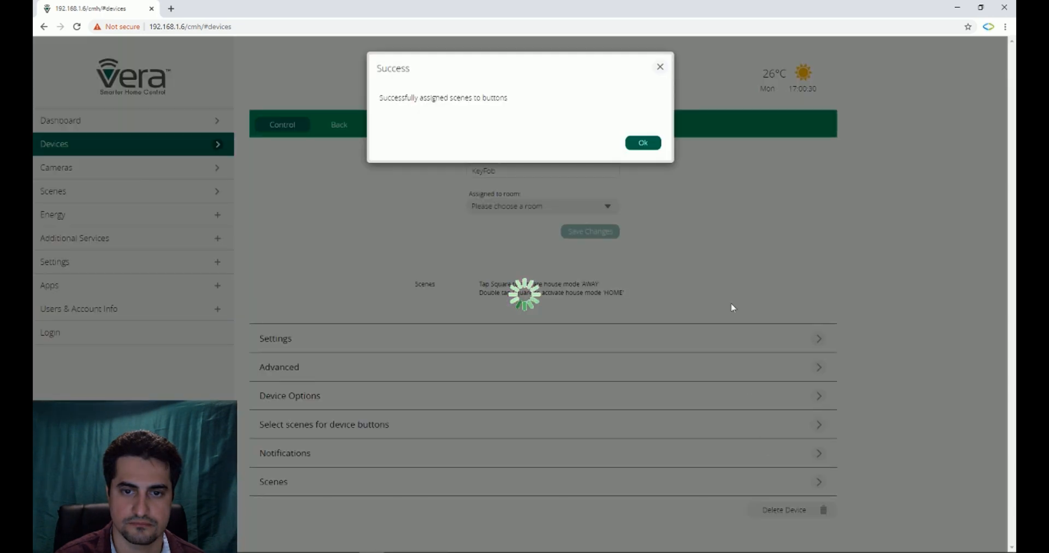
click(643, 144)
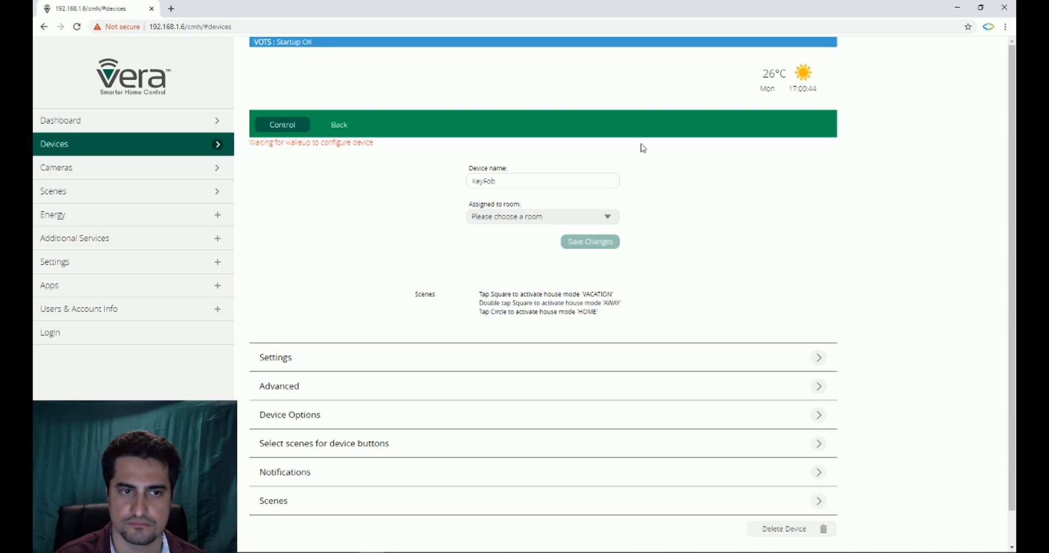
Step: Run the Configure node right now command from the KeyFob's advanced commands and return to the device list
scroll(643, 148, down, 1)
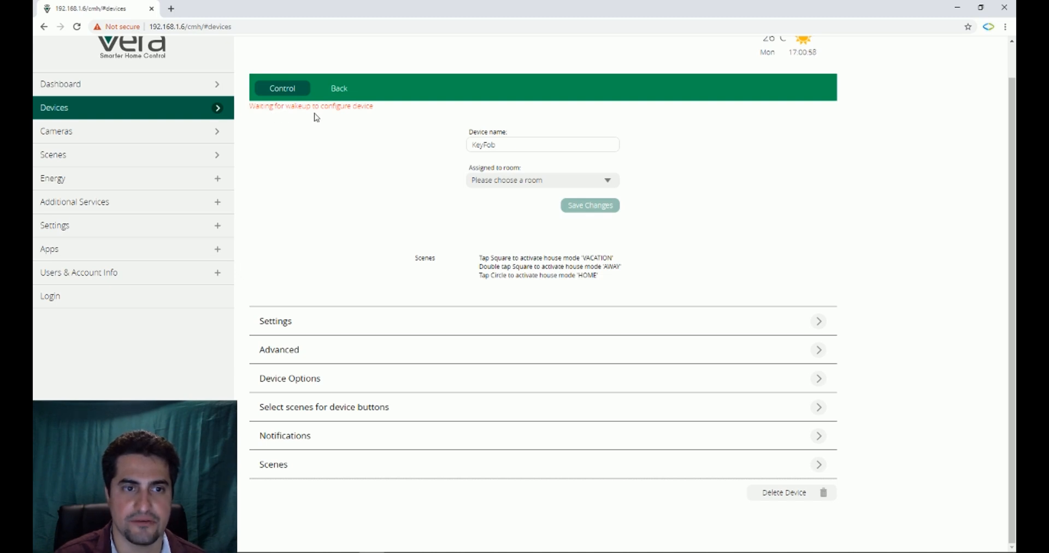
click(299, 356)
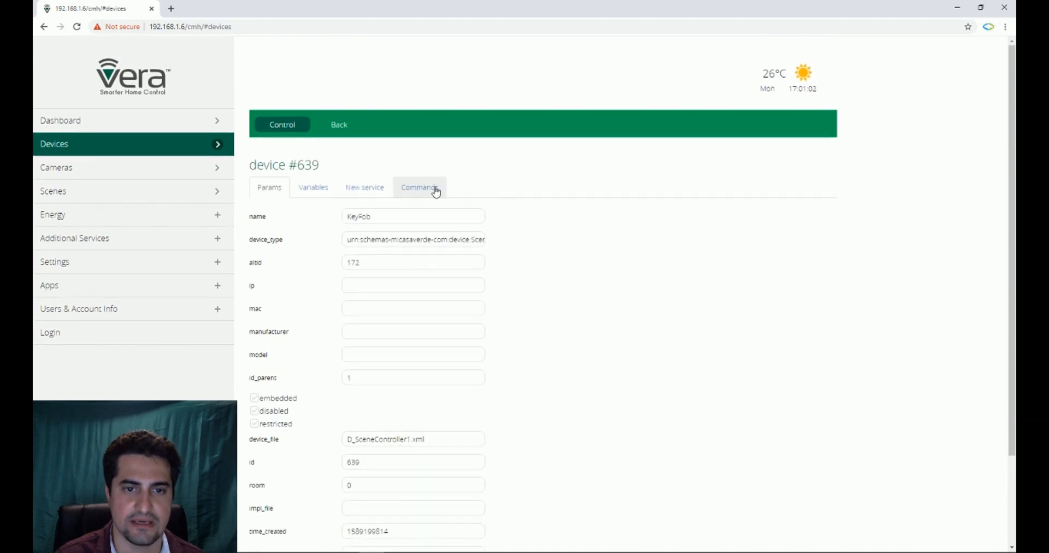
click(433, 188)
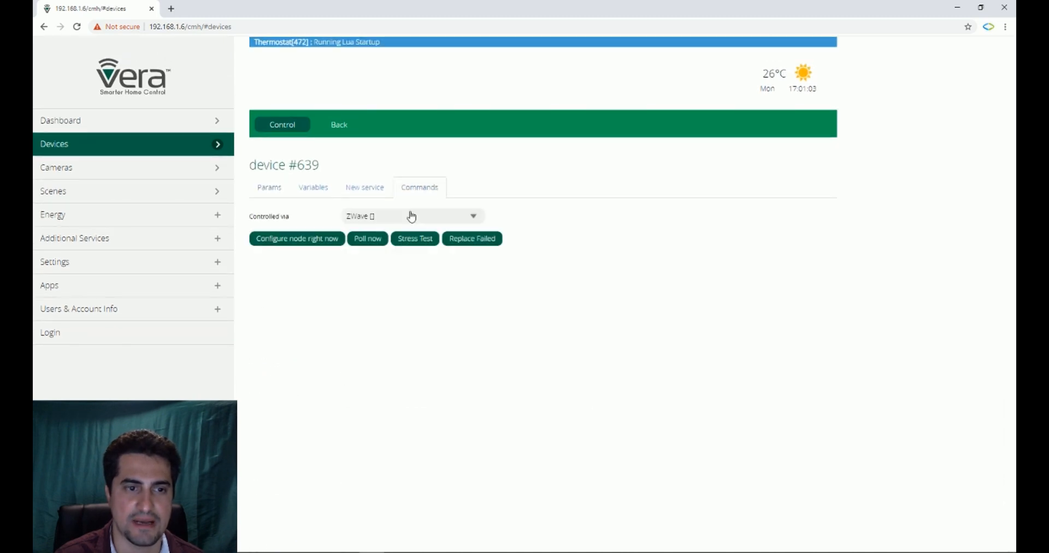
click(274, 239)
click(628, 142)
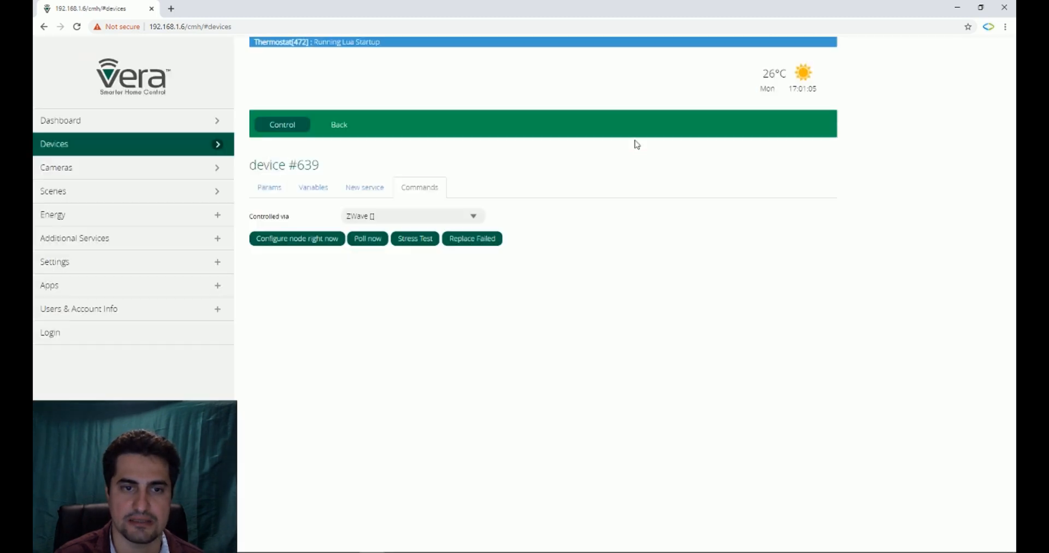
click(353, 129)
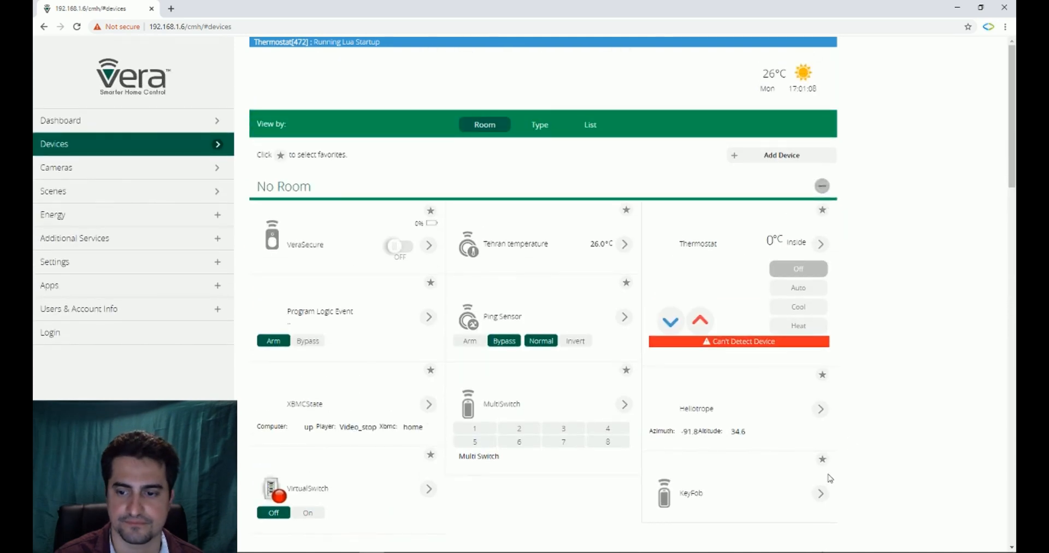
Step: Open the KeyFob's device page and start removing it from the controller with the Unpair option
click(821, 493)
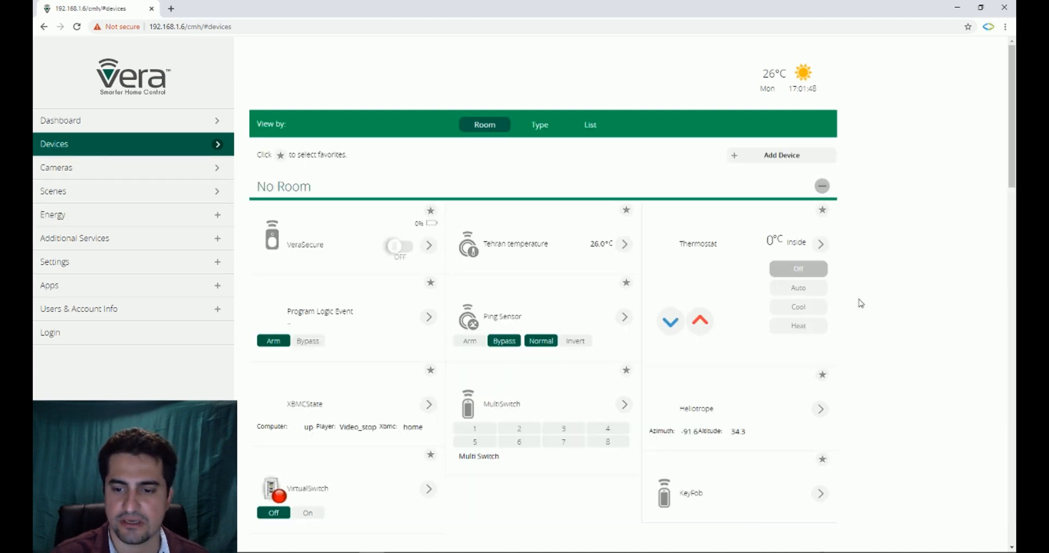
click(822, 493)
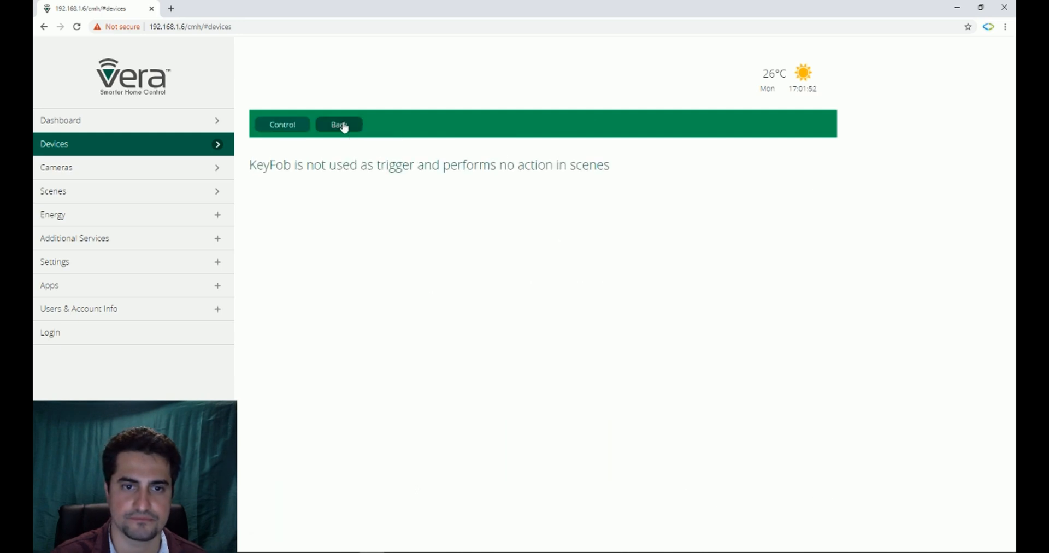
scroll(790, 333, down, 1)
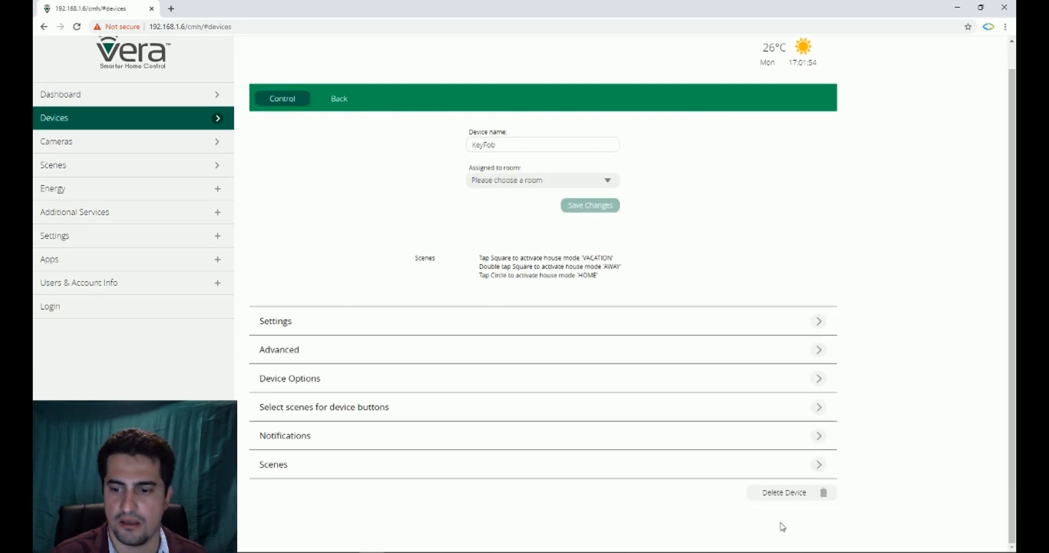
click(786, 498)
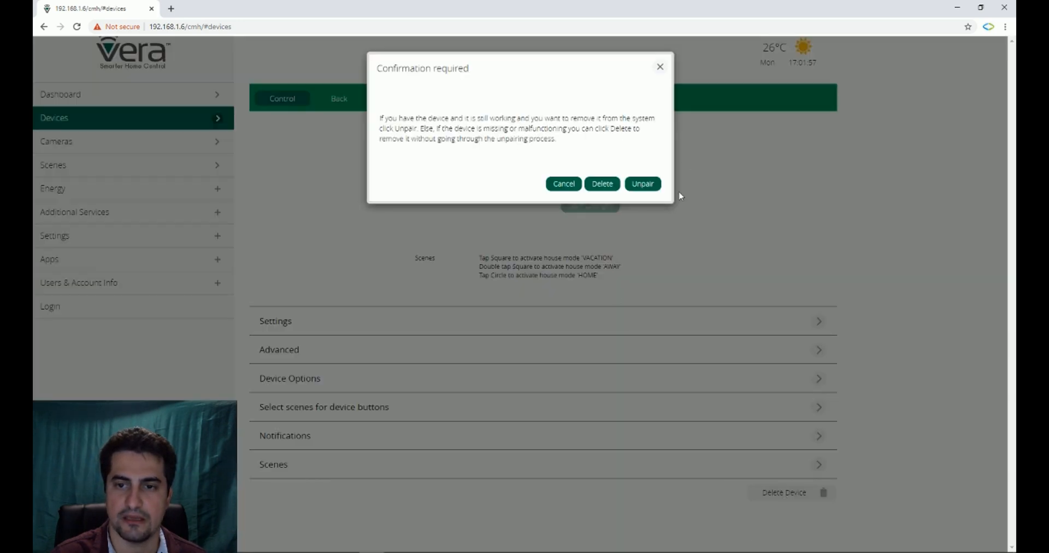
click(643, 184)
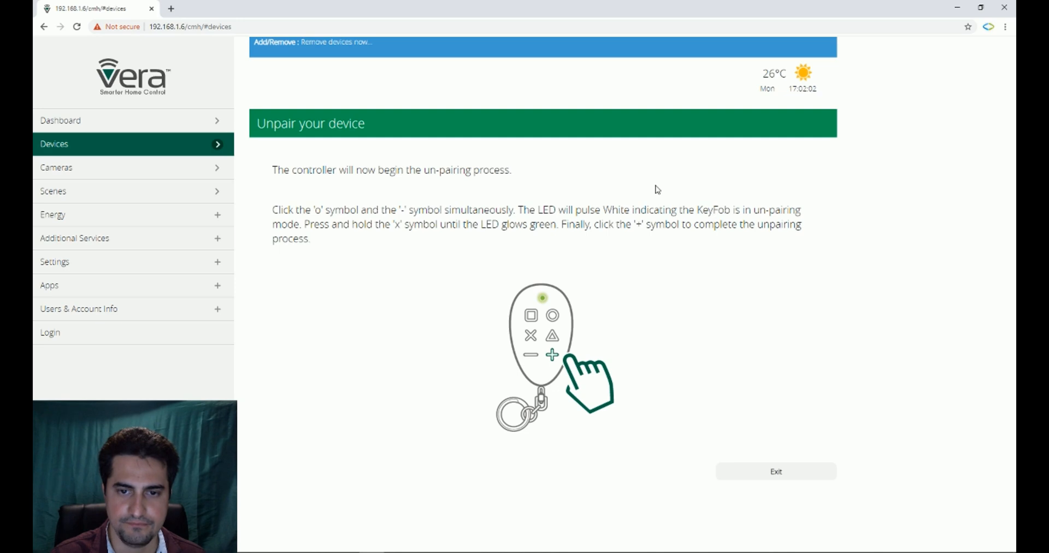